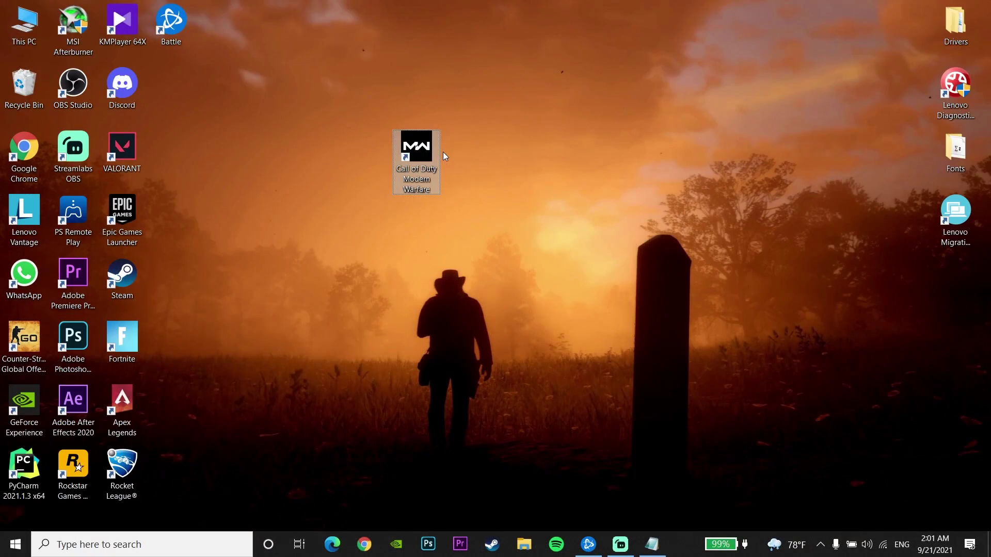
# Launch Registry Editor by running regedit from the Start quick menu's Run box.
pyautogui.click(447, 156)
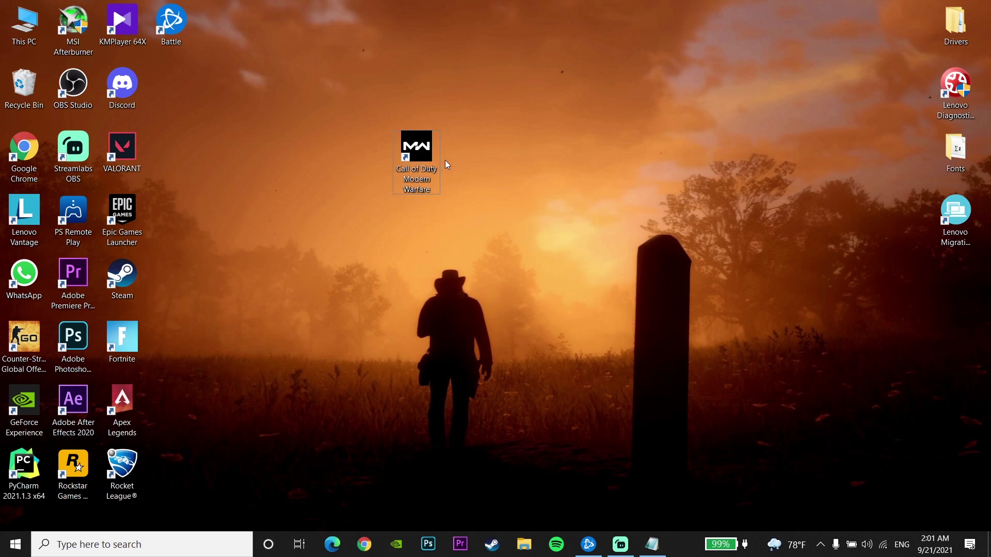
pyautogui.rightClick(15, 545)
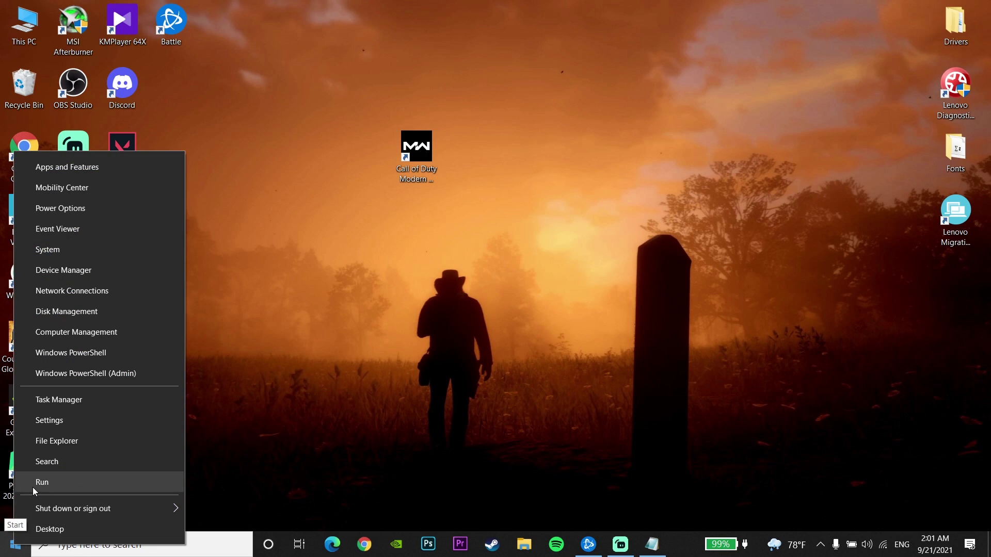
pyautogui.click(33, 487)
pyautogui.moveTo(91, 397); pyautogui.dragTo(385, 203)
pyautogui.click(386, 268)
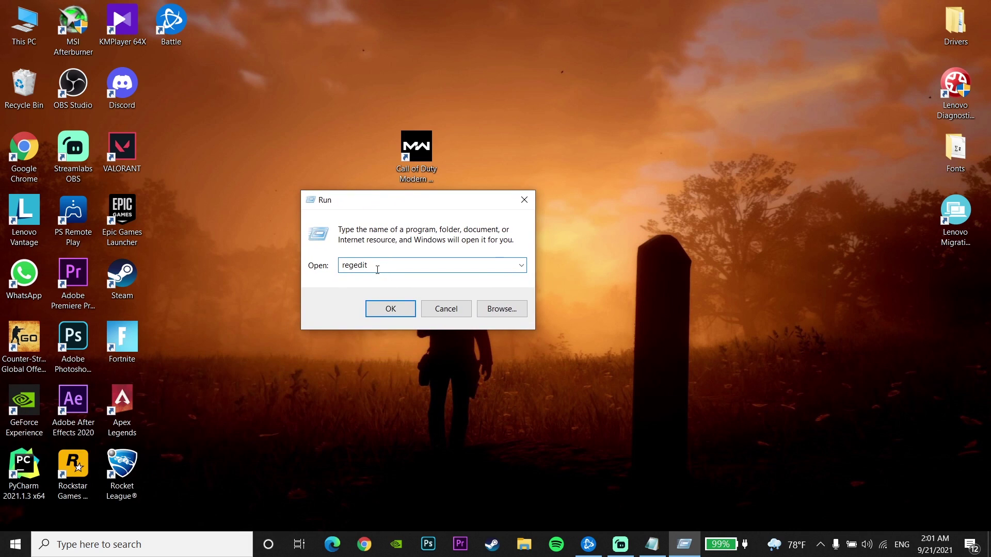
pyautogui.moveTo(342, 266)
pyautogui.mouseDown()
pyautogui.moveTo(370, 265)
pyautogui.moveTo(335, 261)
pyautogui.mouseUp()
pyautogui.click(384, 308)
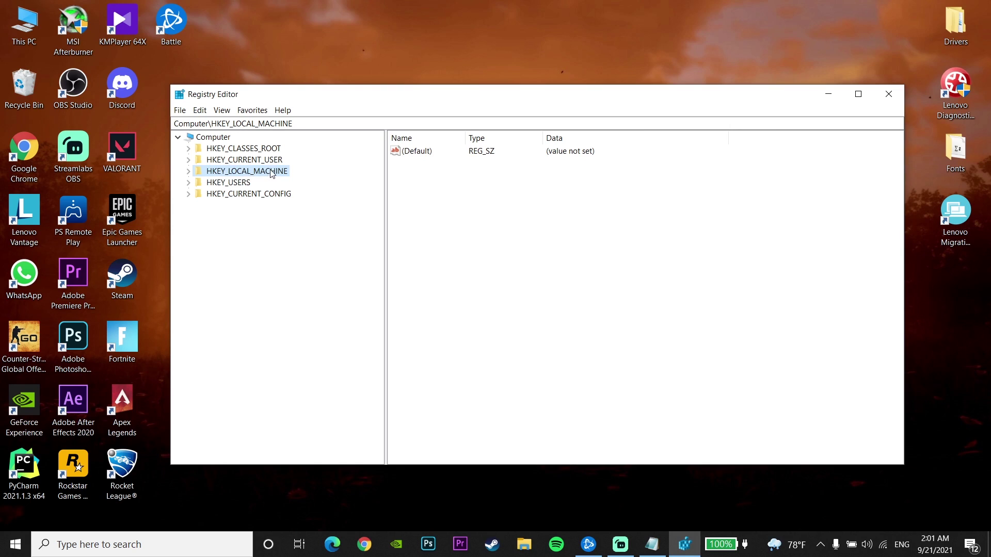
# Navigate to HKEY_LOCAL_MACHINE\SOFTWARE\Microsoft\Cryptography and bring up actions for the MachineGuid value.
pyautogui.click(188, 172)
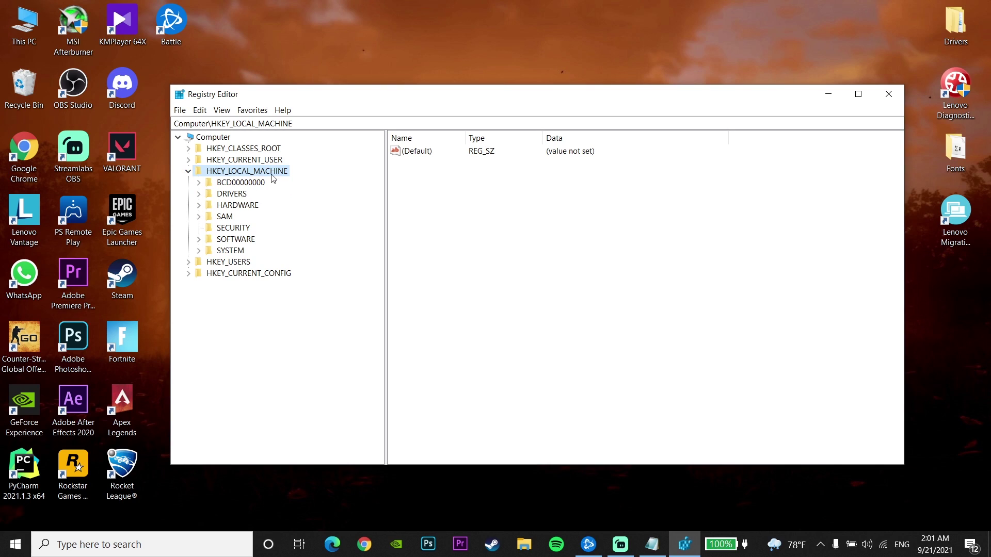
pyautogui.click(198, 240)
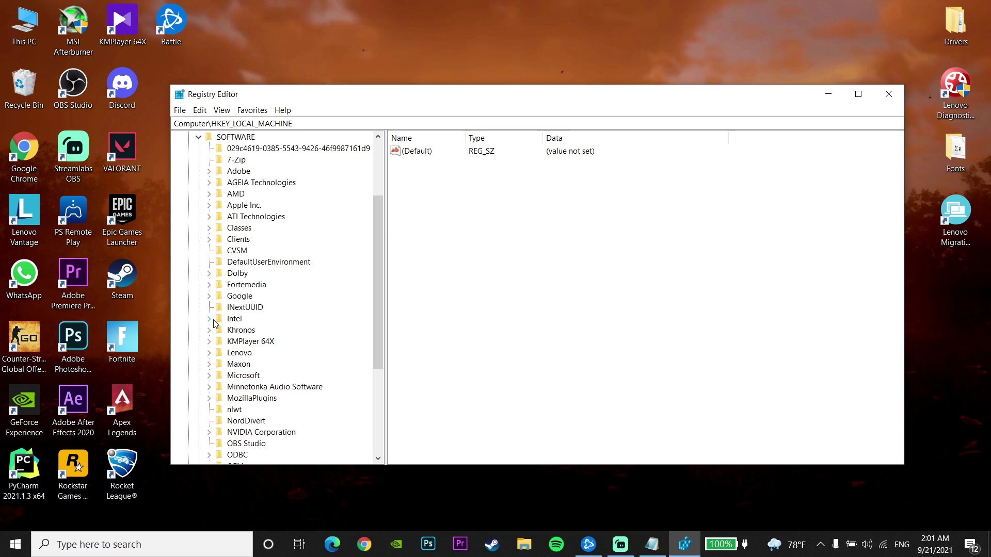
pyautogui.click(231, 377)
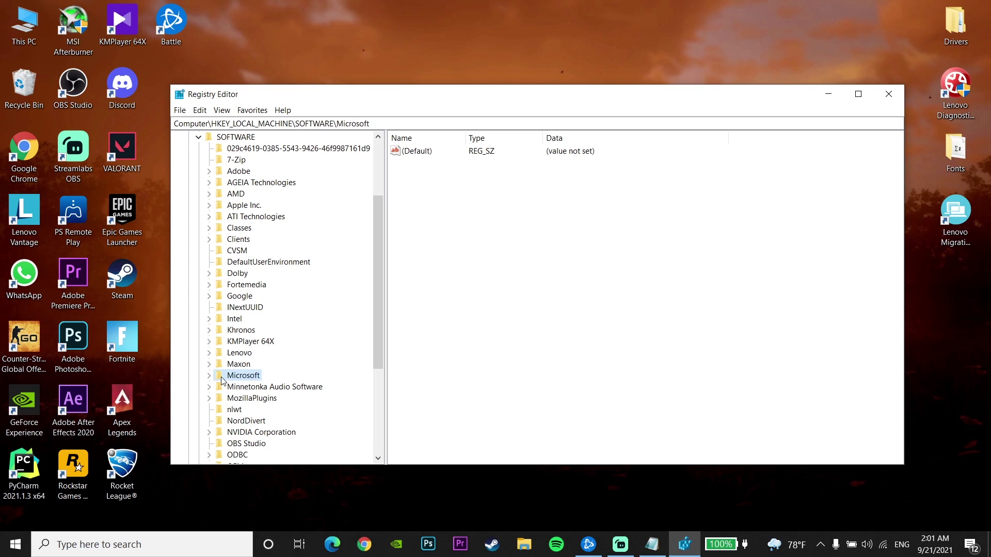
pyautogui.click(210, 379)
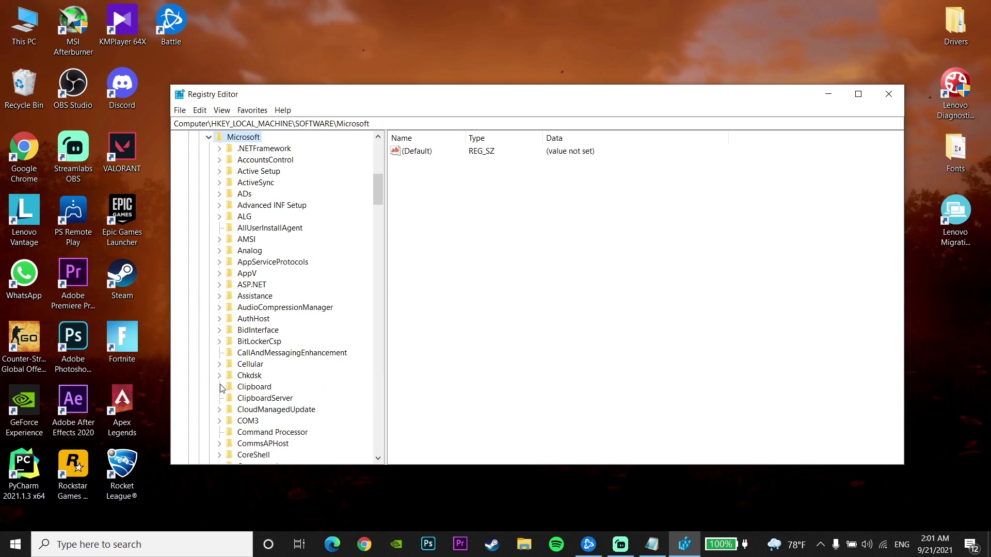
pyautogui.scroll(-3, 222, 388)
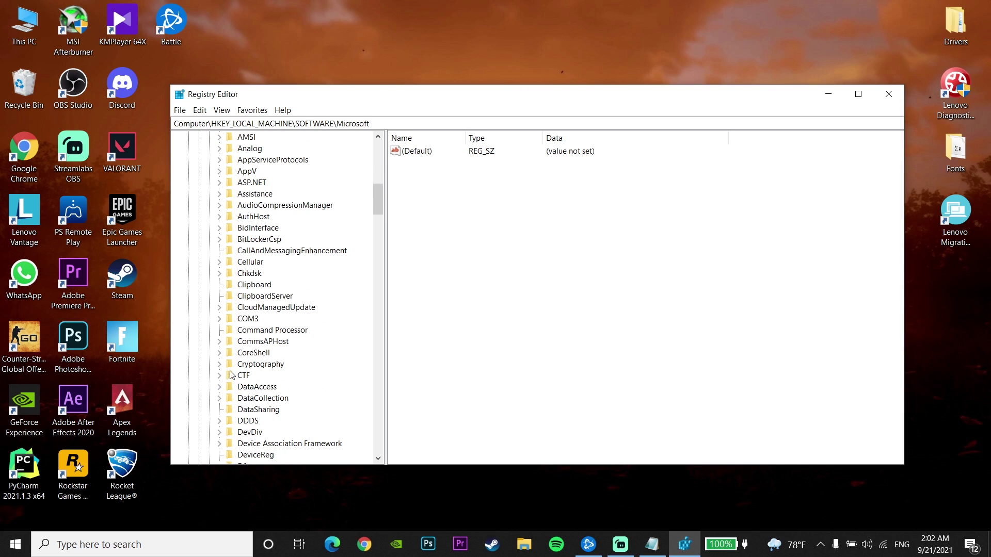
pyautogui.click(232, 366)
pyautogui.click(219, 367)
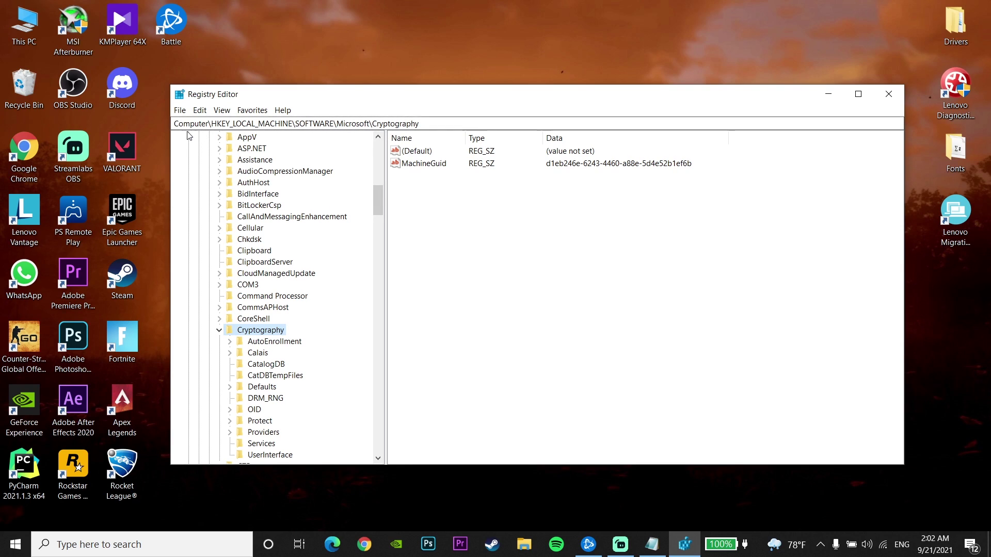
pyautogui.click(444, 199)
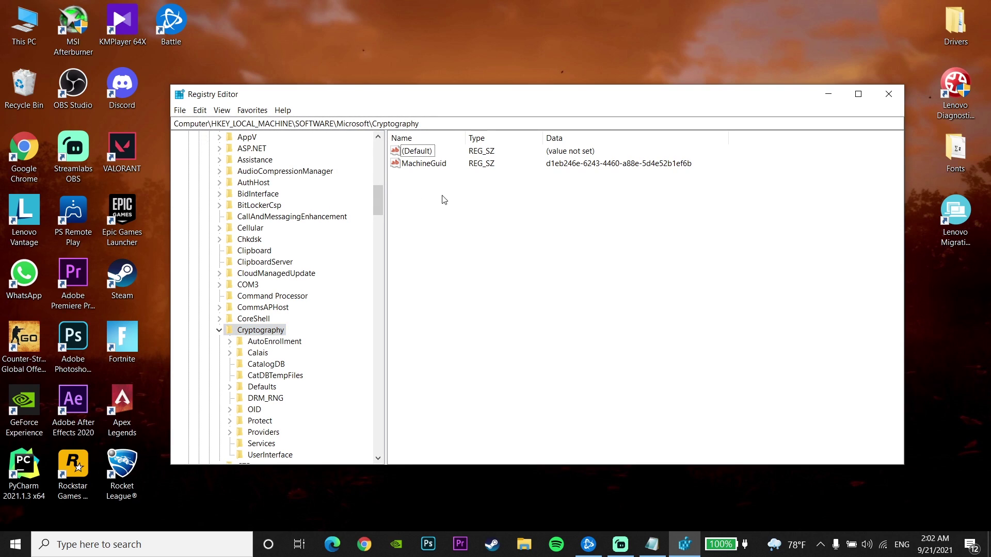
pyautogui.rightClick(431, 166)
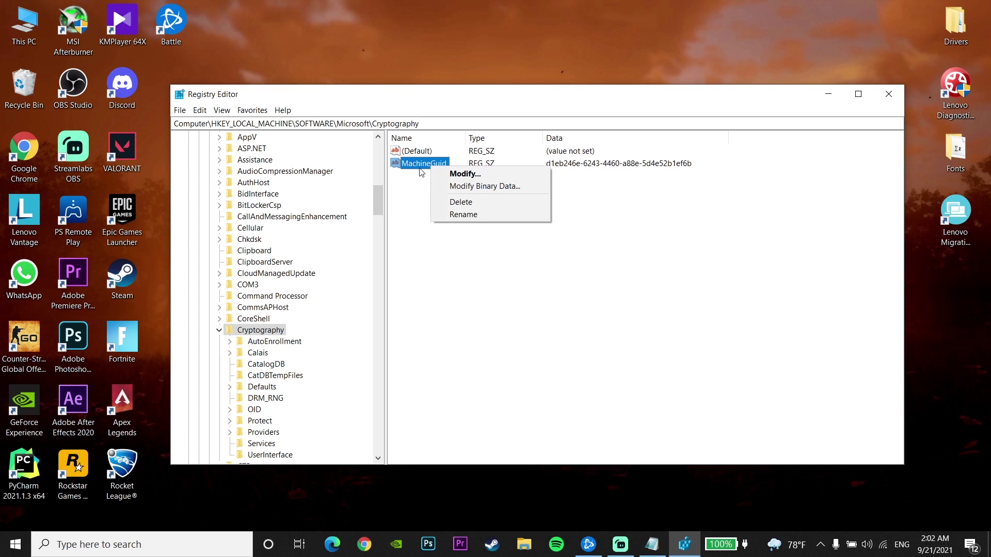
# Clear MachineGuid's value data and copy the GUID line from Notepad.
pyautogui.click(457, 178)
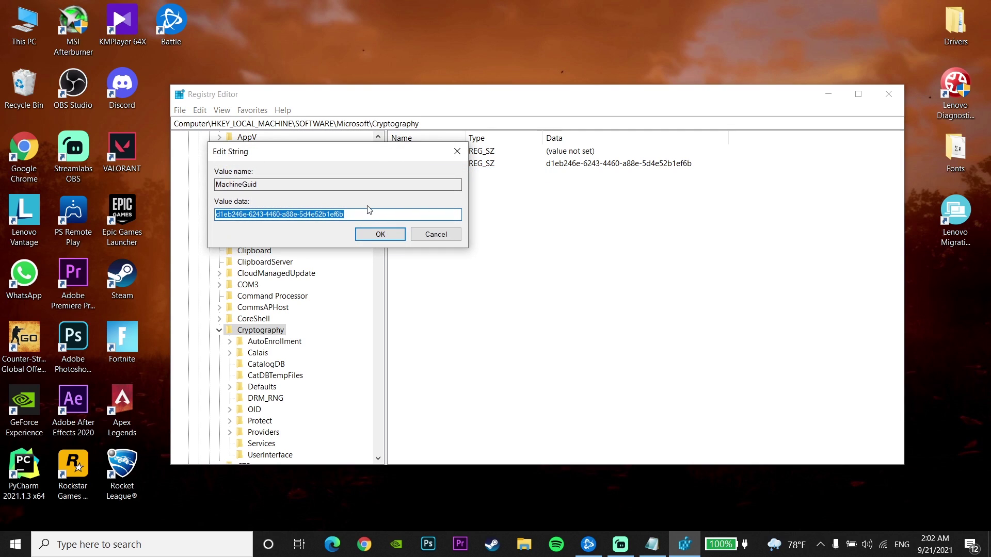
pyautogui.press('BackSpace')
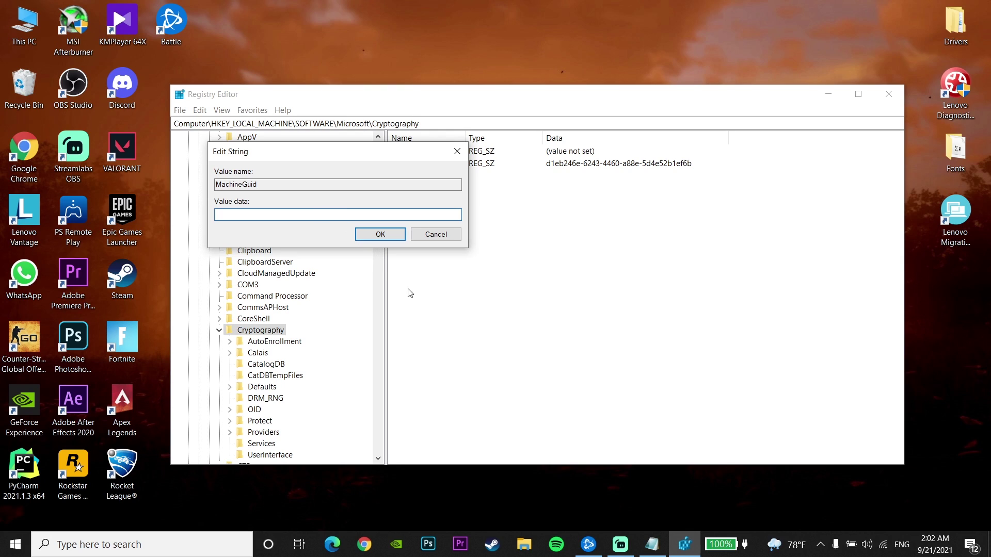
pyautogui.click(653, 547)
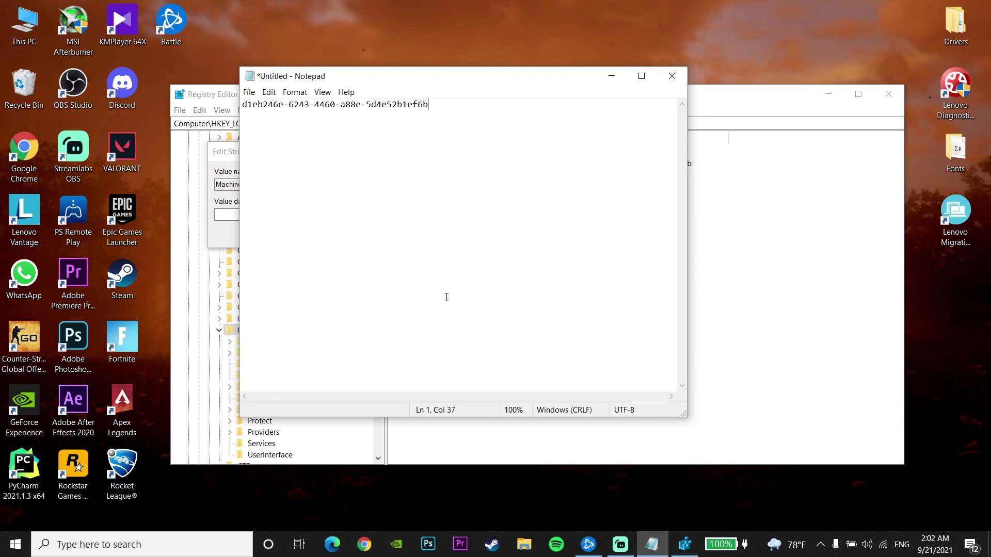
pyautogui.moveTo(433, 106); pyautogui.dragTo(242, 98)
pyautogui.rightClick(264, 106)
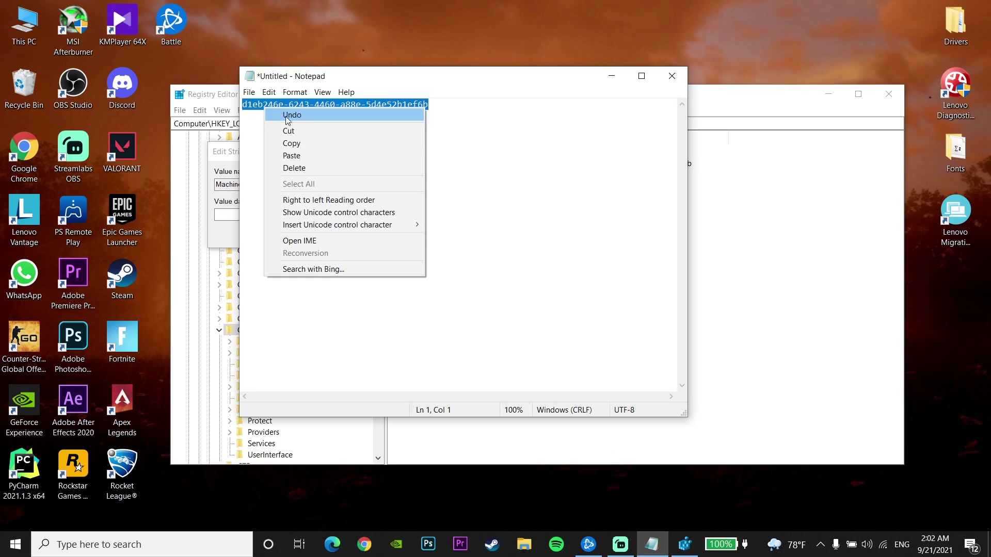
pyautogui.click(298, 144)
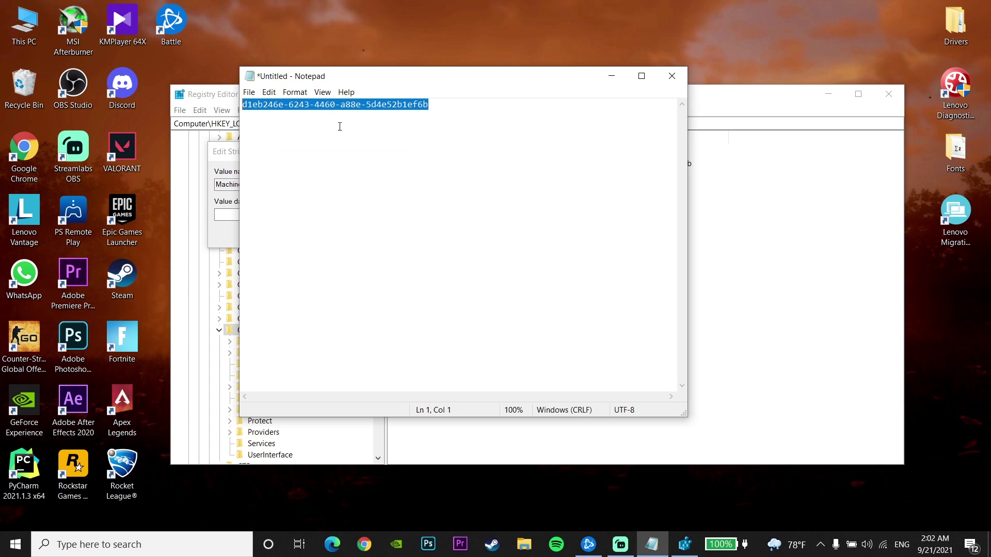
pyautogui.click(611, 76)
# Paste the copied GUID into MachineGuid's Value data and save it.
pyautogui.click(258, 218)
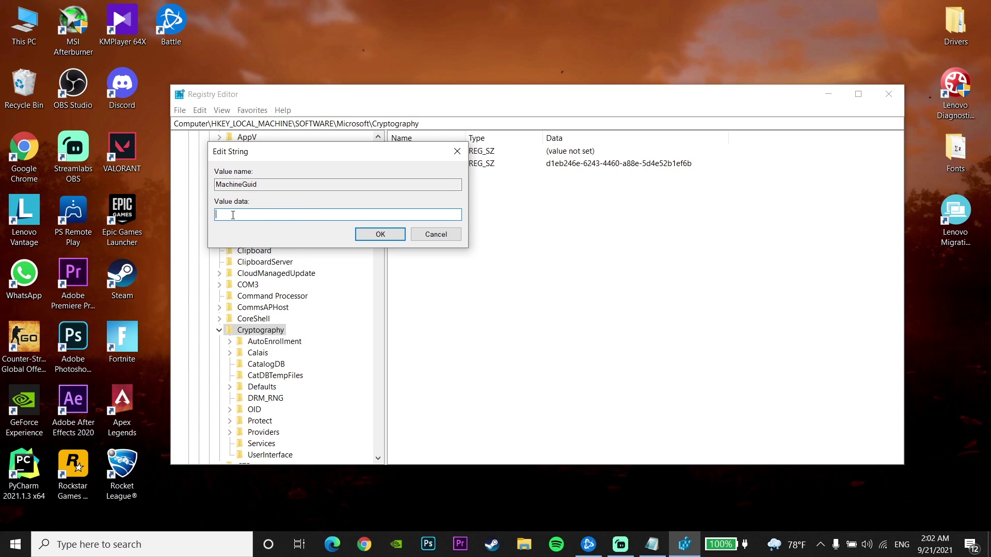
pyautogui.rightClick(233, 216)
pyautogui.click(235, 261)
pyautogui.click(385, 238)
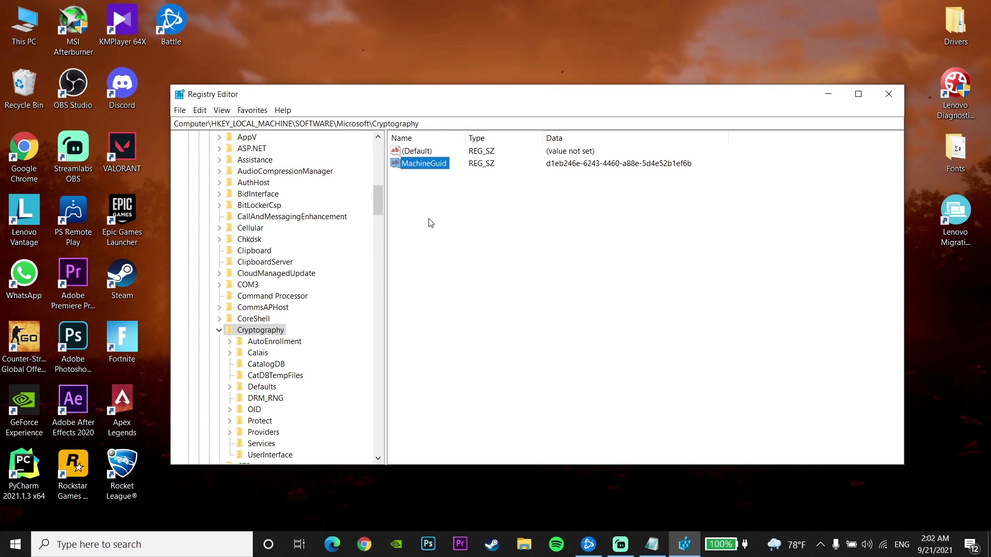
# Close Registry Editor and open the Call of Duty install folder maximized from its shortcut.
pyautogui.click(889, 94)
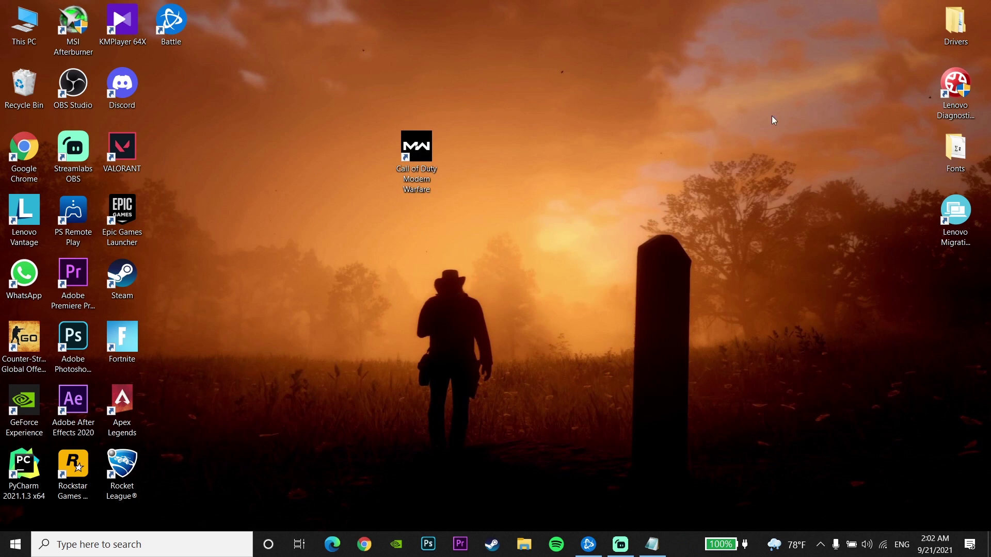
pyautogui.click(164, 42)
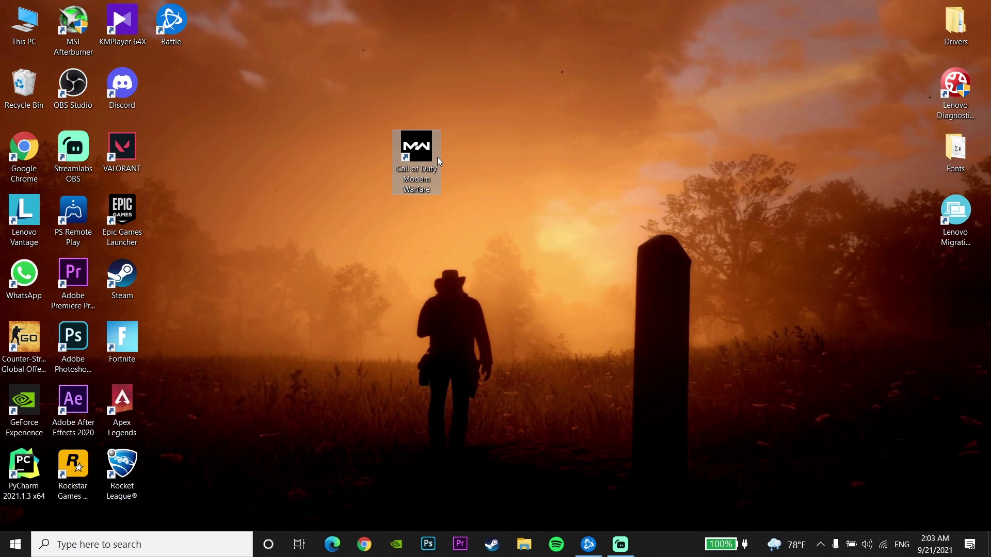
pyautogui.rightClick(437, 157)
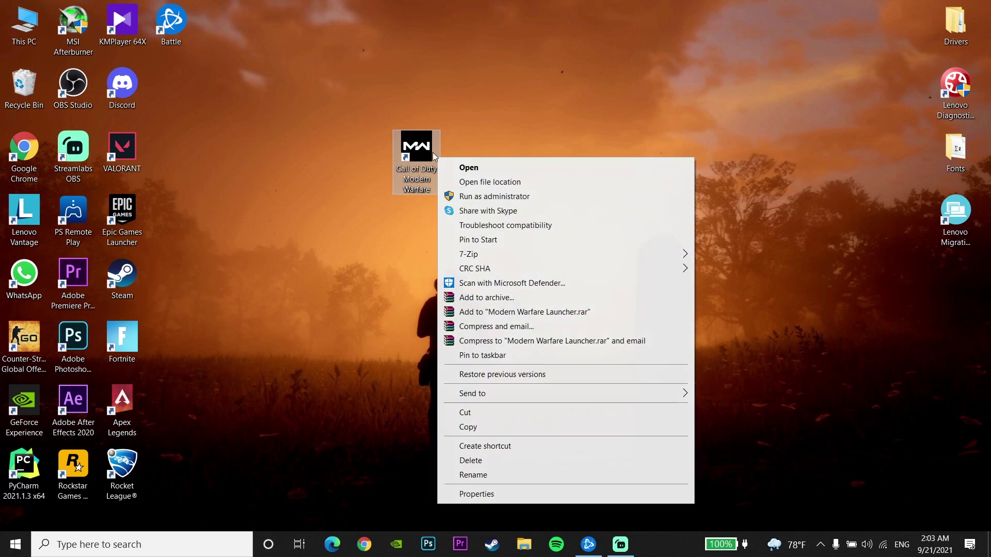
pyautogui.click(474, 182)
pyautogui.scroll(8, 520, 263)
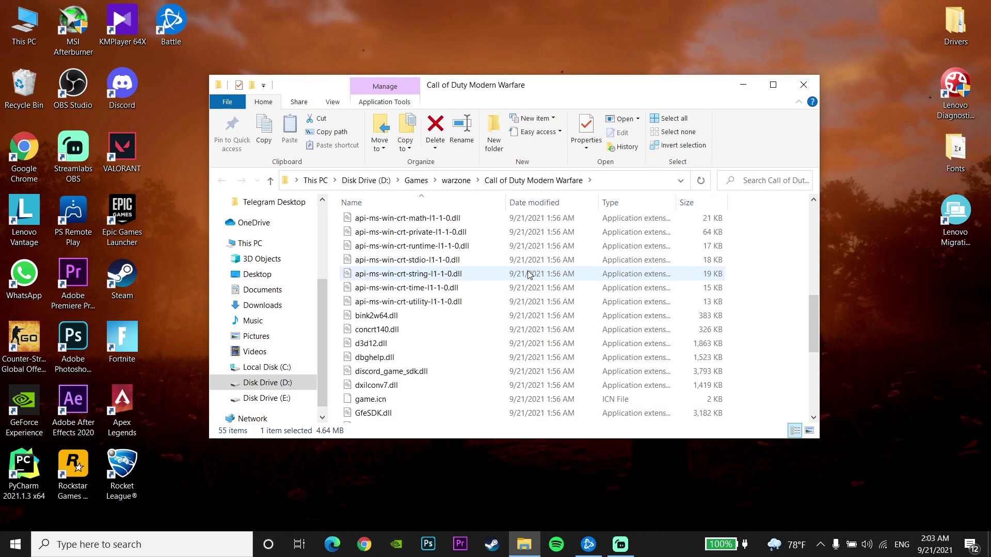
pyautogui.click(772, 84)
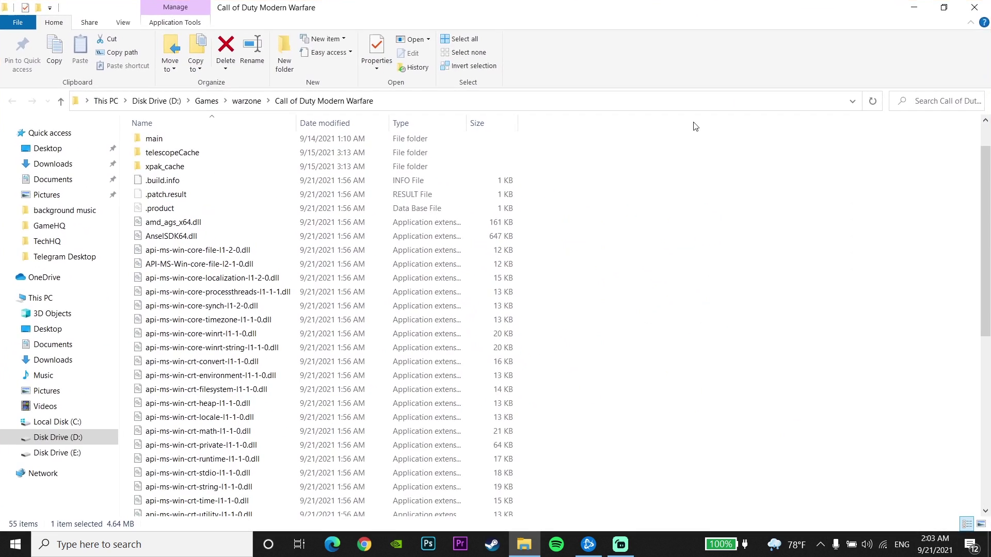
# Delete all loose game files below the six subfolders, then close File Explorer.
pyautogui.scroll(1, 412, 165)
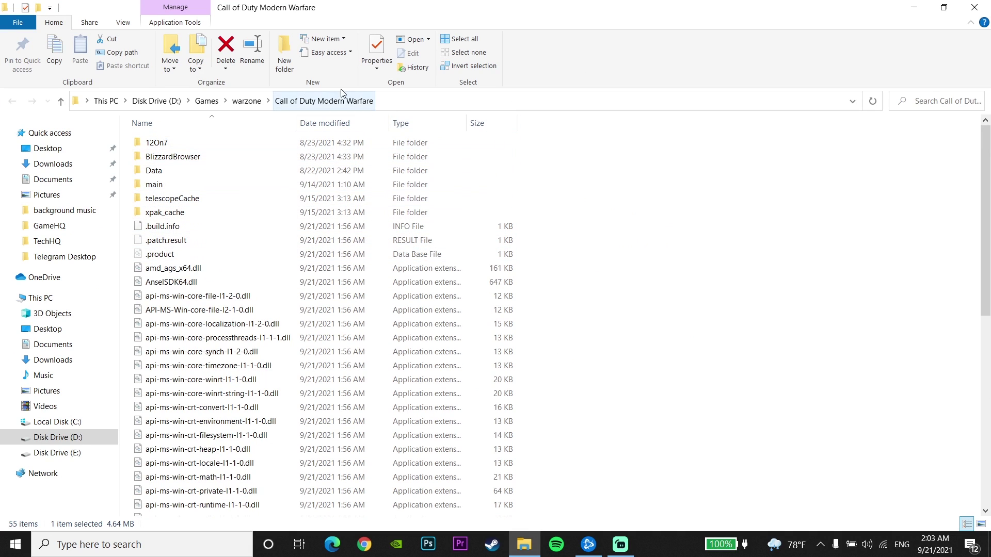
pyautogui.moveTo(550, 146); pyautogui.dragTo(495, 516)
pyautogui.click(546, 201)
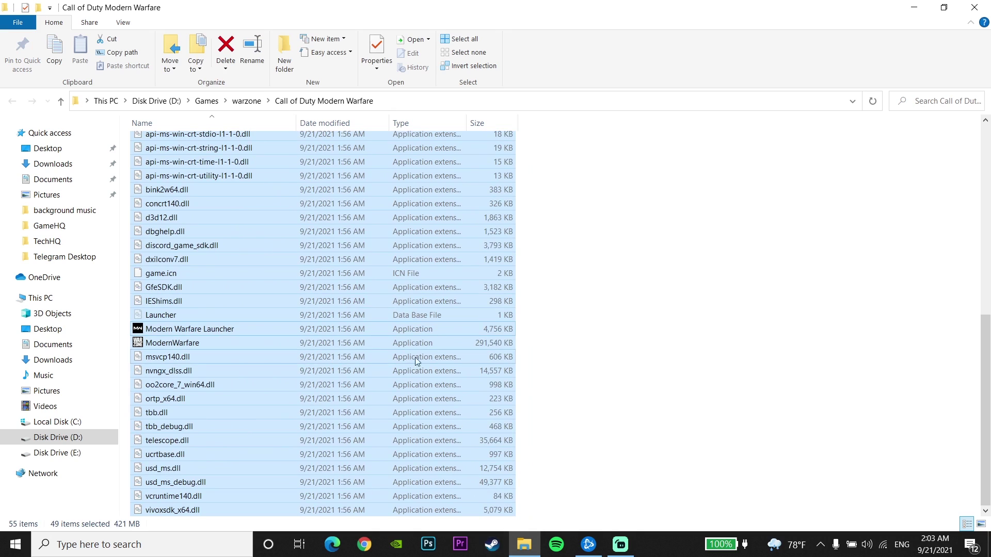
pyautogui.rightClick(437, 305)
pyautogui.click(463, 259)
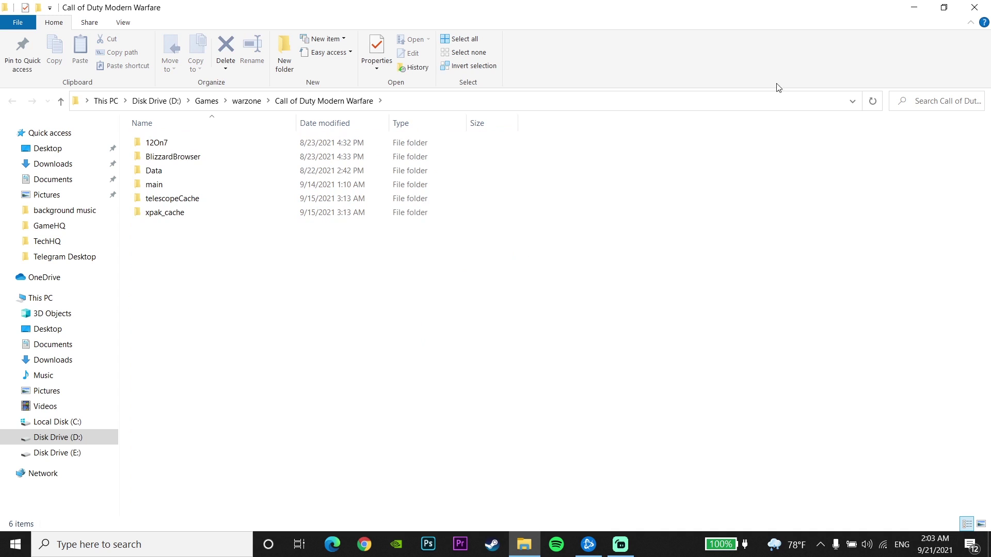
pyautogui.click(983, 13)
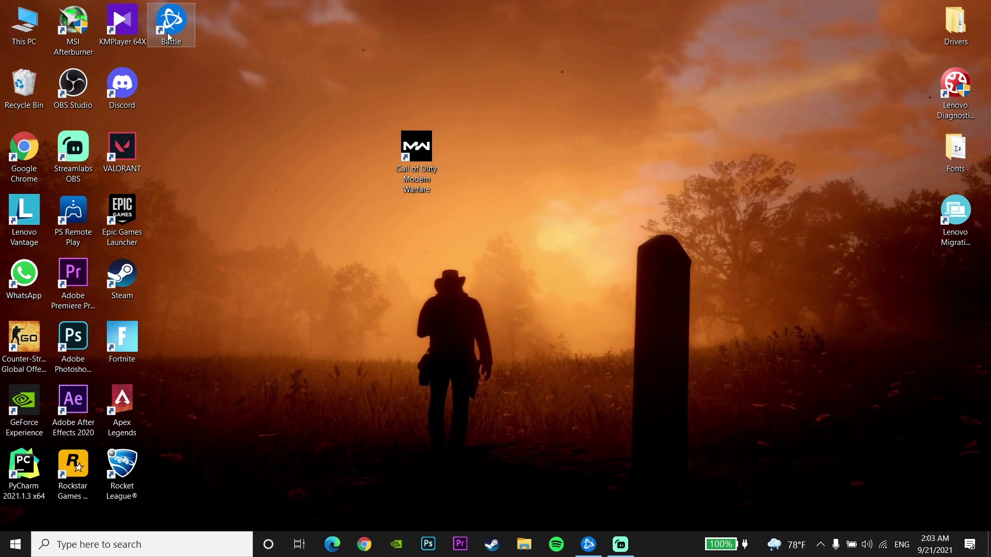
# Launch Battle.net and bring up the Call of Duty: Warzone options list.
pyautogui.doubleClick(167, 32)
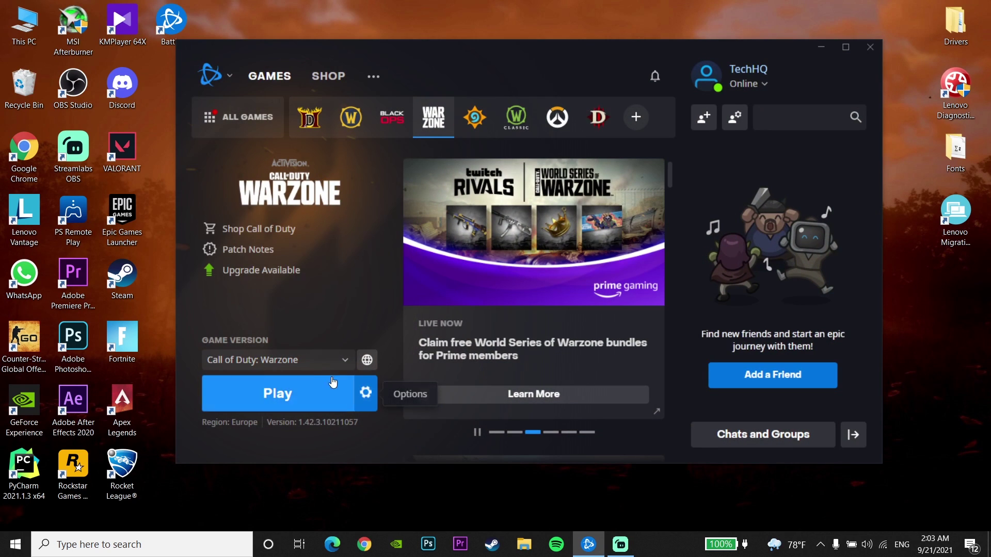
pyautogui.click(366, 393)
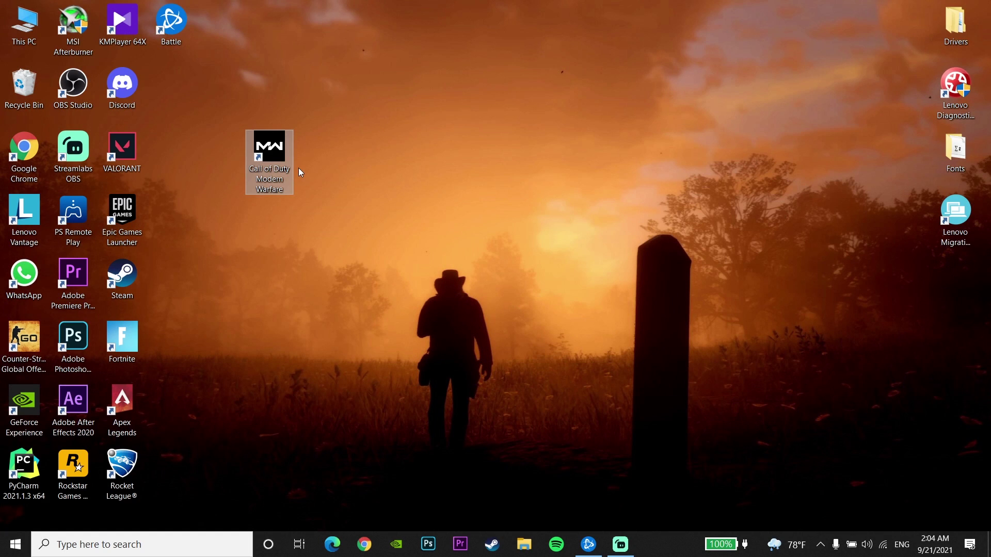
pyautogui.click(298, 168)
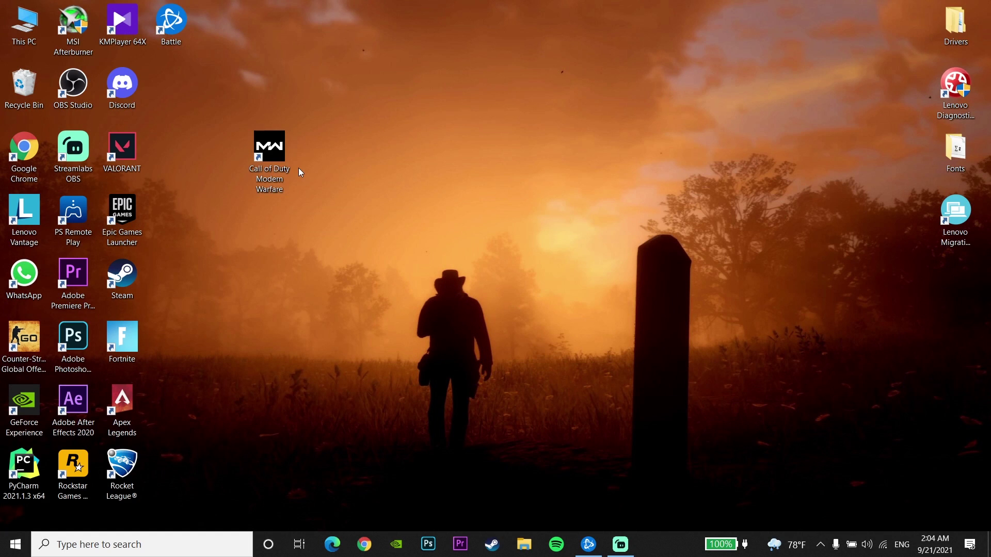
pyautogui.doubleClick(181, 43)
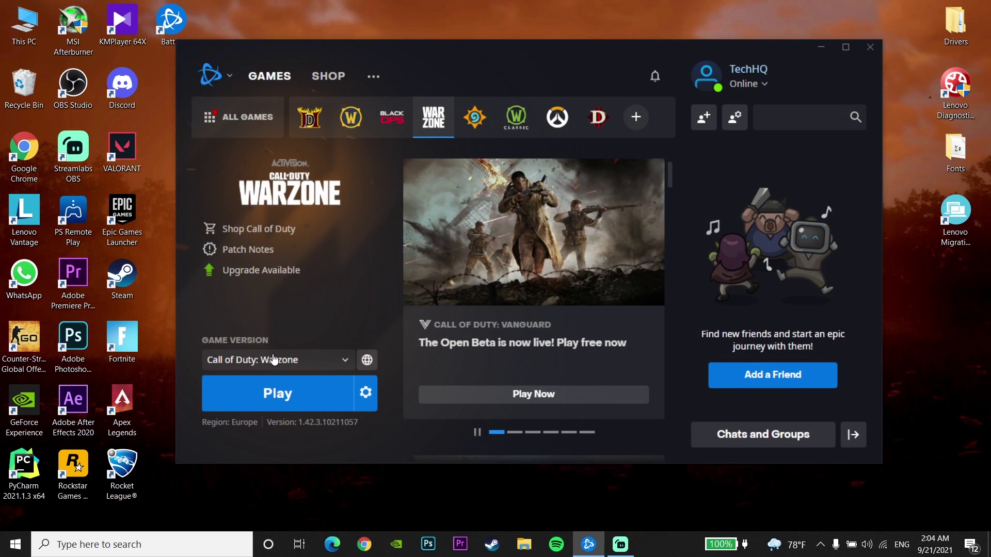
pyautogui.click(366, 393)
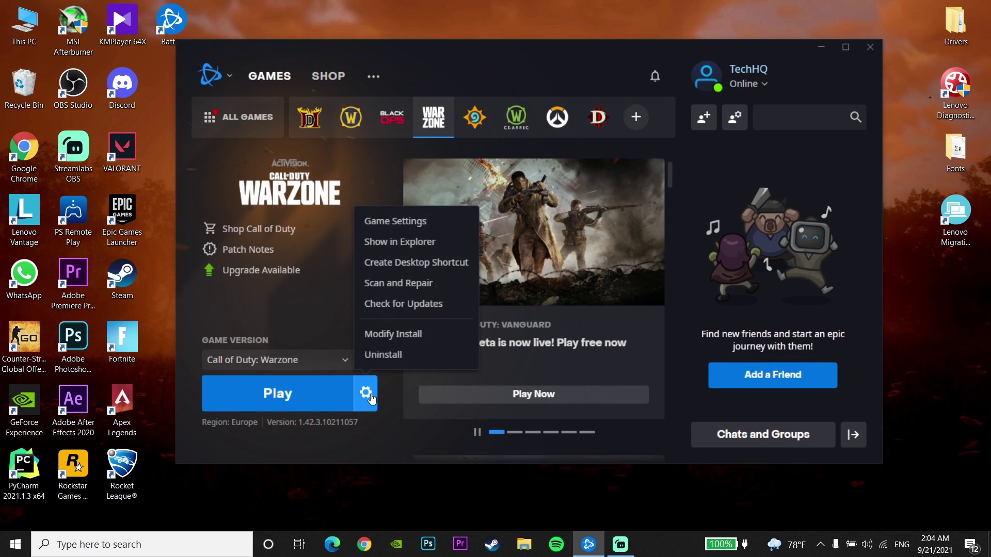
# In Warzone's game settings, enable additional command line arguments with -D3D11 and click Done.
pyautogui.click(364, 222)
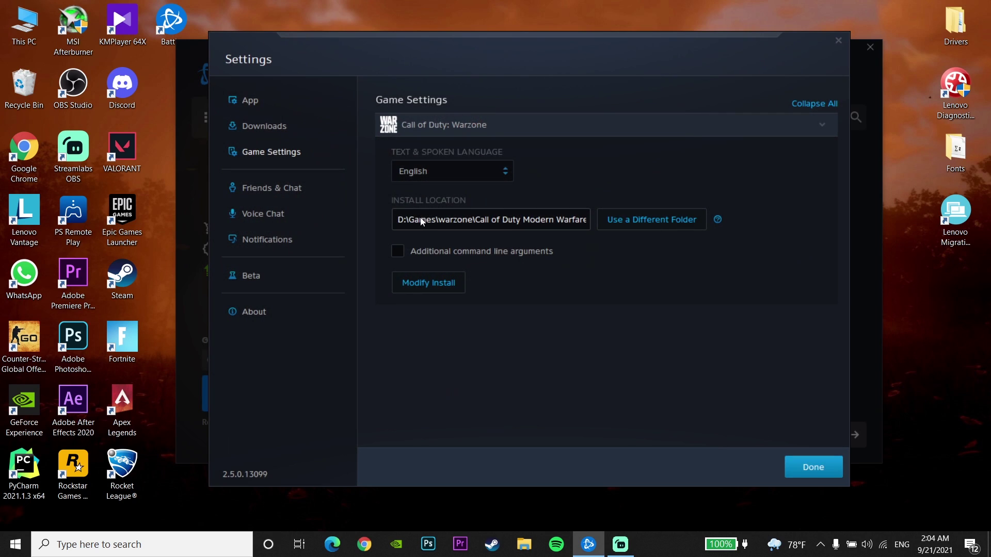
pyautogui.click(419, 251)
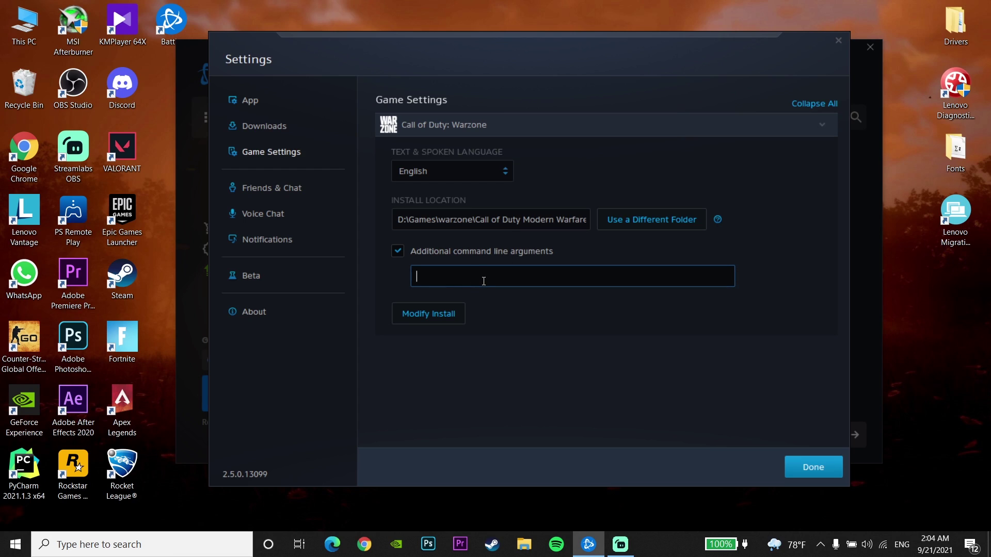
pyautogui.write('D3D11')
pyautogui.moveTo(484, 281); pyautogui.dragTo(399, 269)
pyautogui.click(395, 287)
pyautogui.click(818, 467)
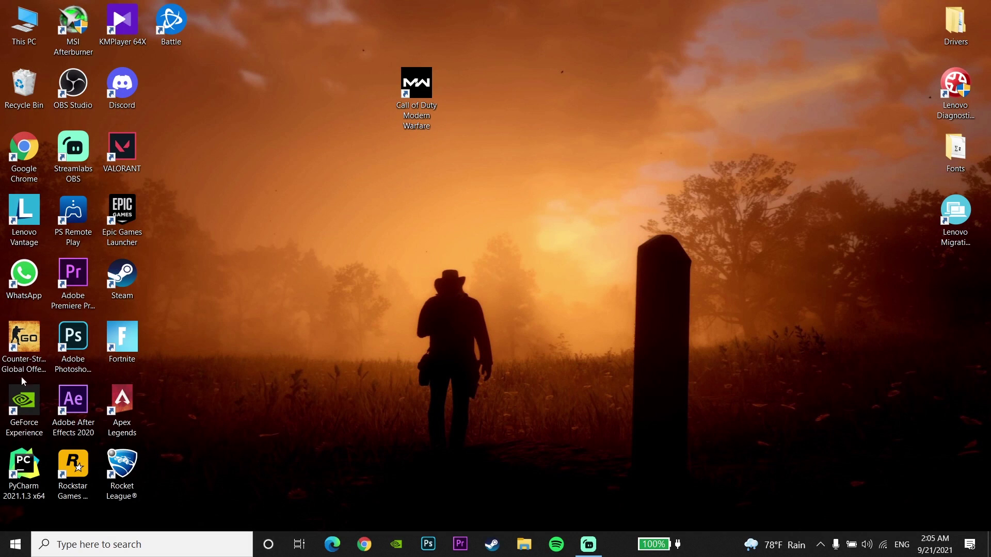
# Move the GeForce Experience shortcut back beside Adobe After Effects on the desktop.
pyautogui.moveTo(23, 400); pyautogui.dragTo(244, 150)
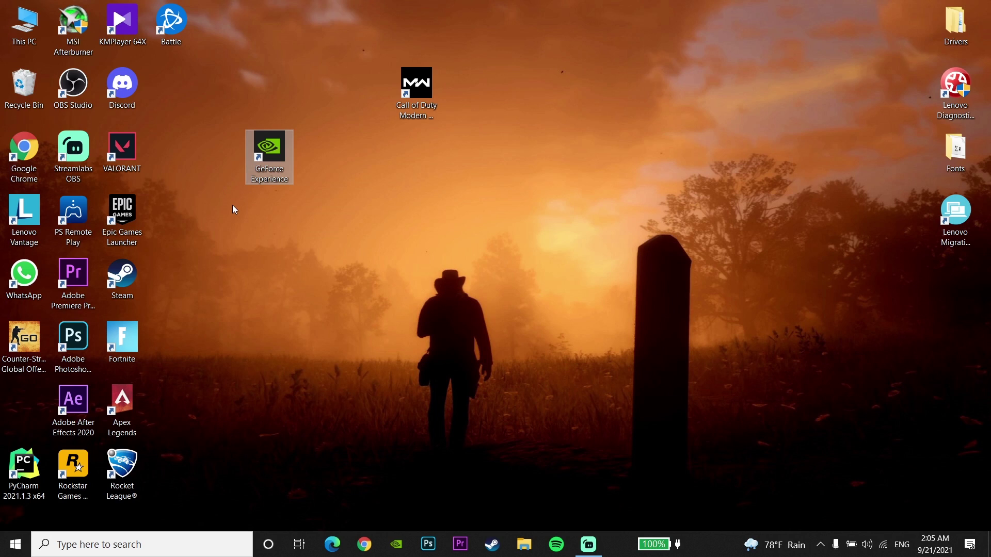
pyautogui.click(221, 178)
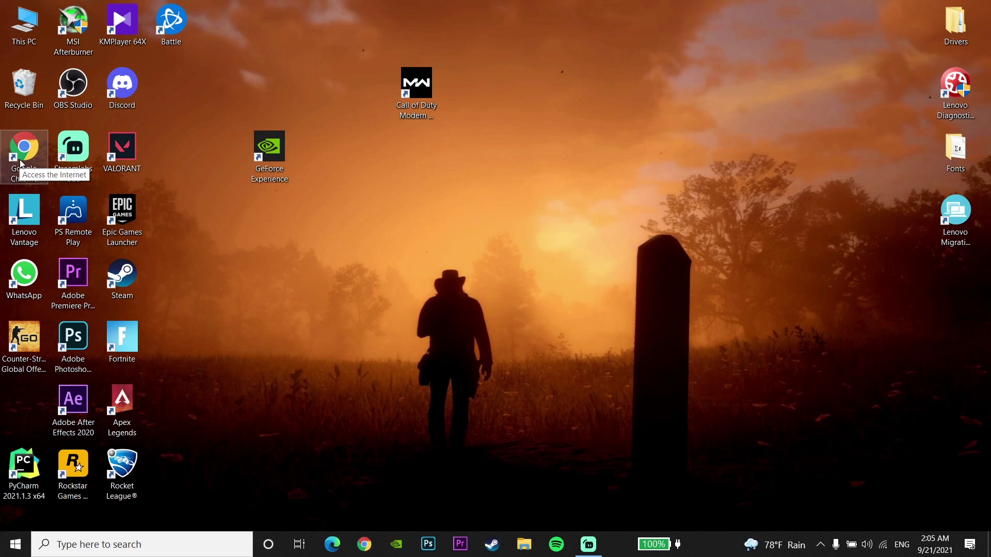
pyautogui.moveTo(268, 178); pyautogui.dragTo(69, 405)
pyautogui.click(184, 370)
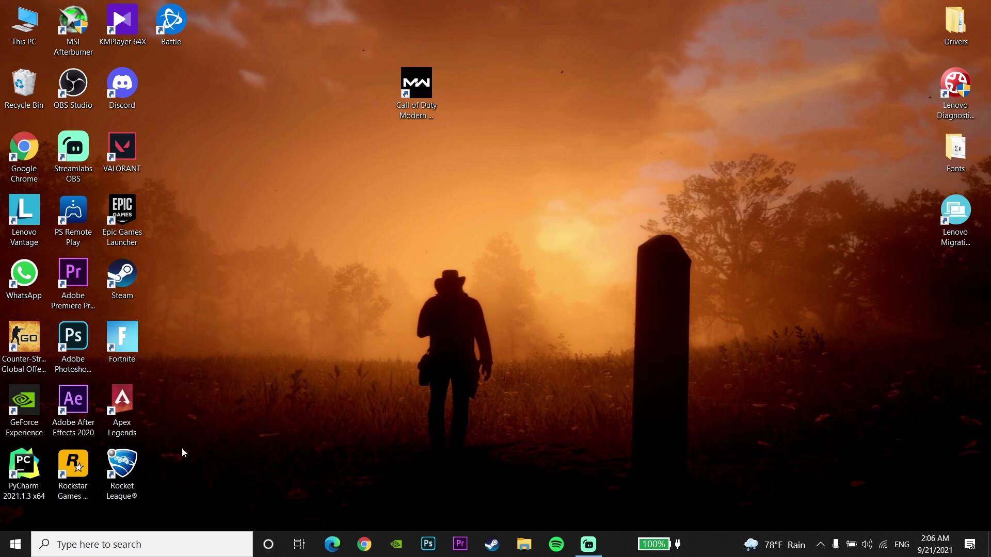
# Search Windows for 'check for updates' and open the Windows Update settings page.
pyautogui.click(159, 541)
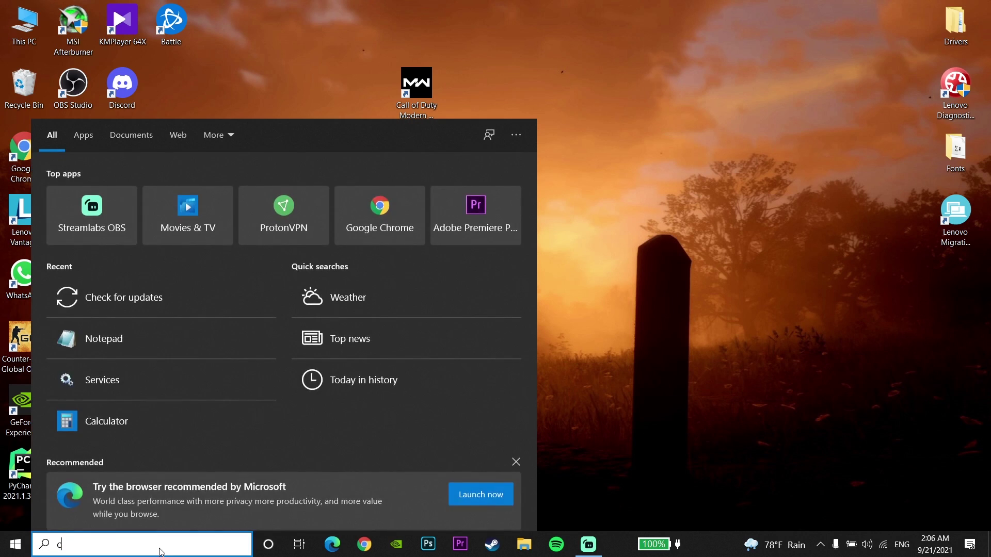
pyautogui.write('che')
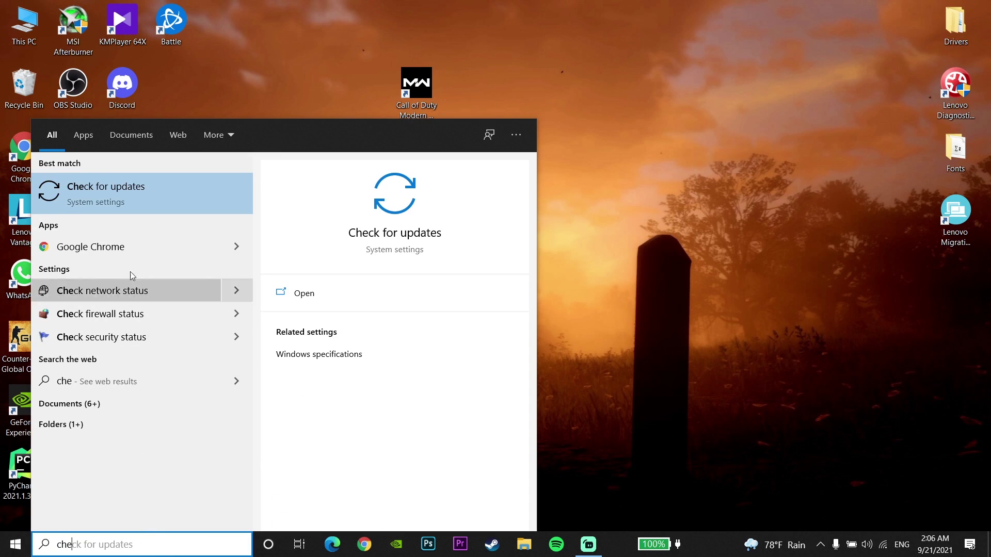
pyautogui.click(134, 201)
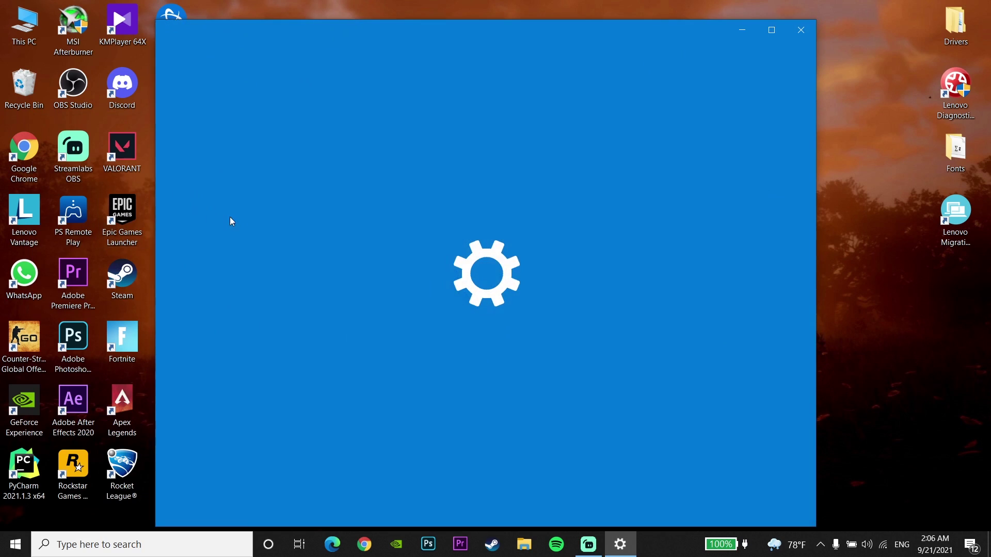